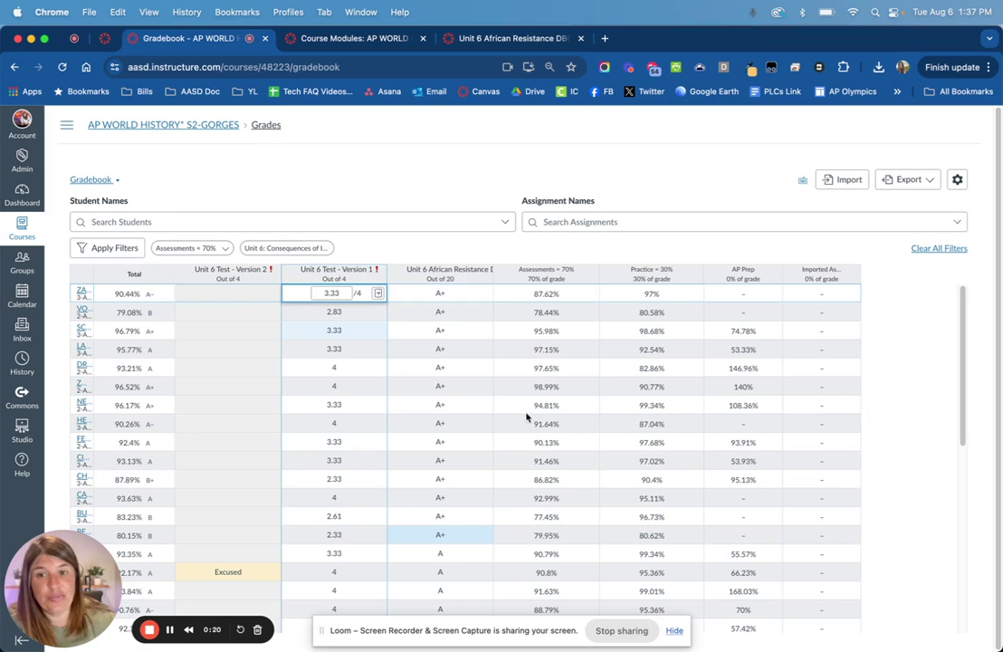
- Open the Unit 6 African Resistance DBQ in SpeedGrader from its action menu on the Modules page
left_click(376, 276)
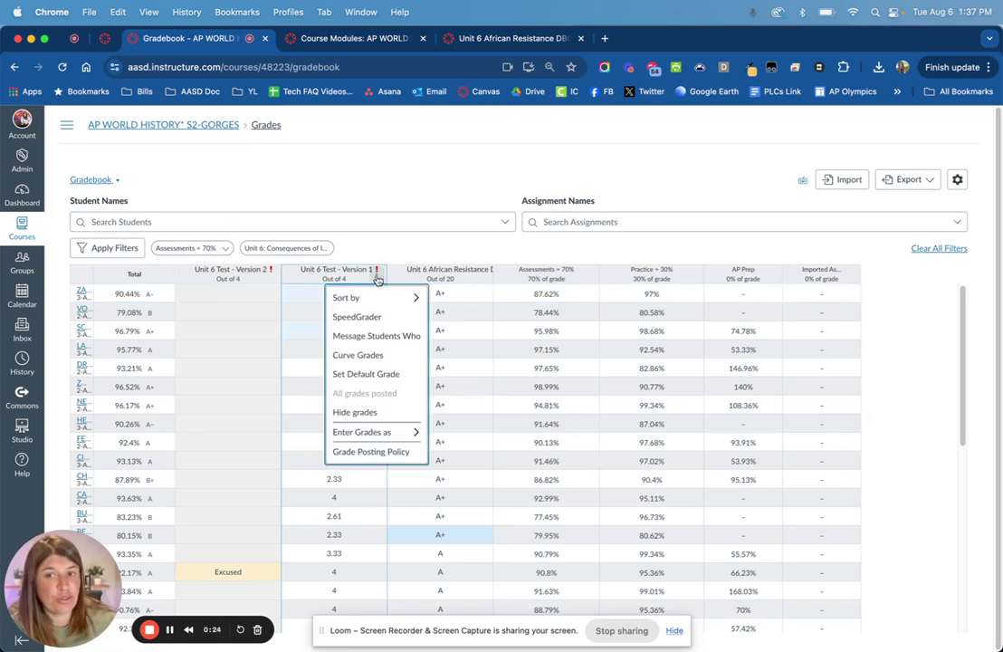
left_click(381, 316)
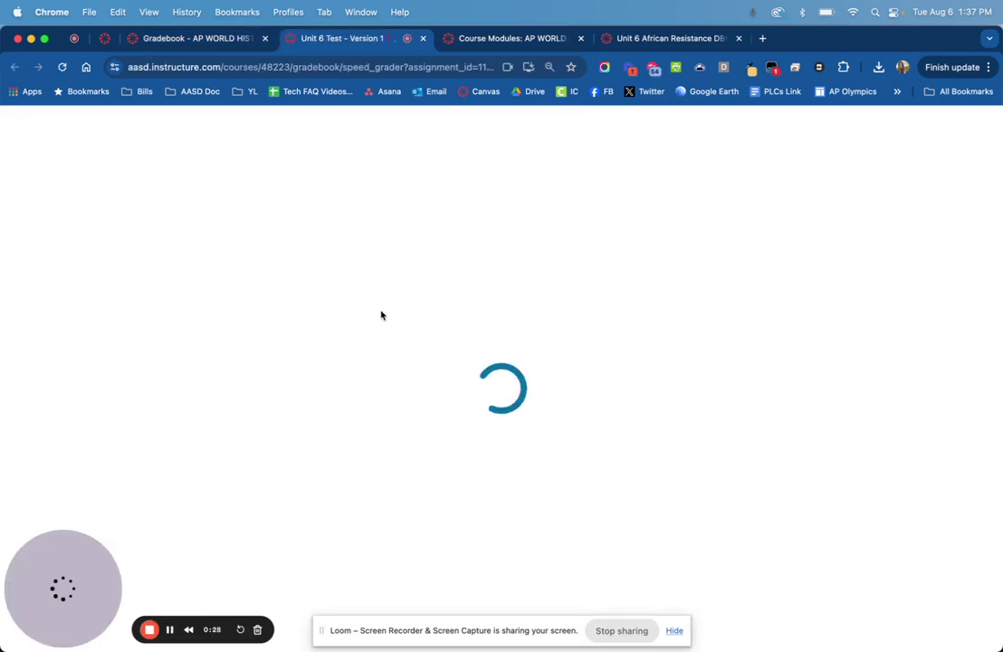
left_click(479, 38)
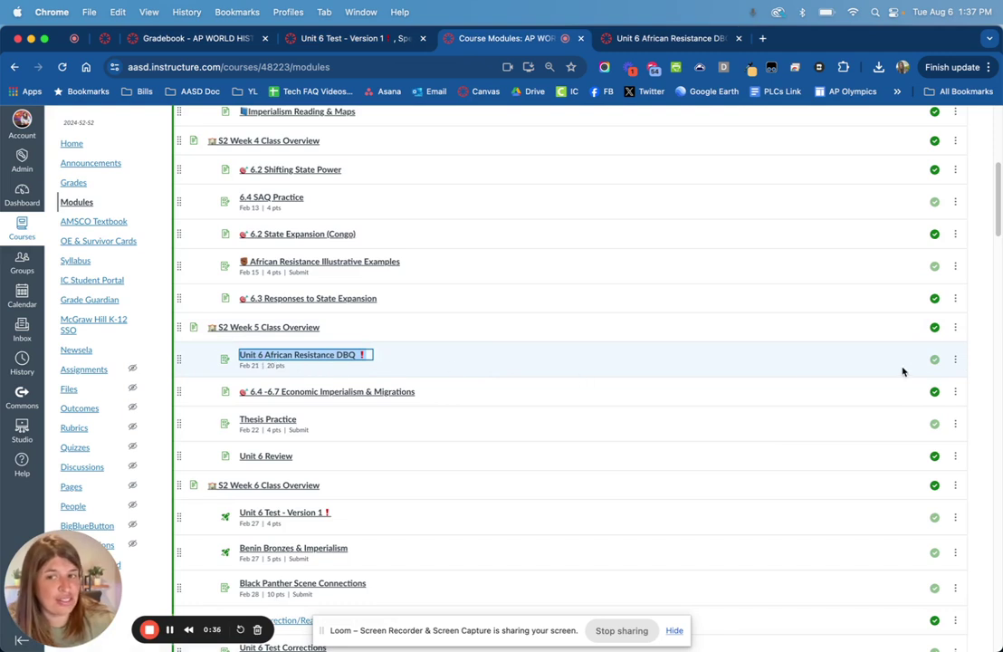
left_click(956, 362)
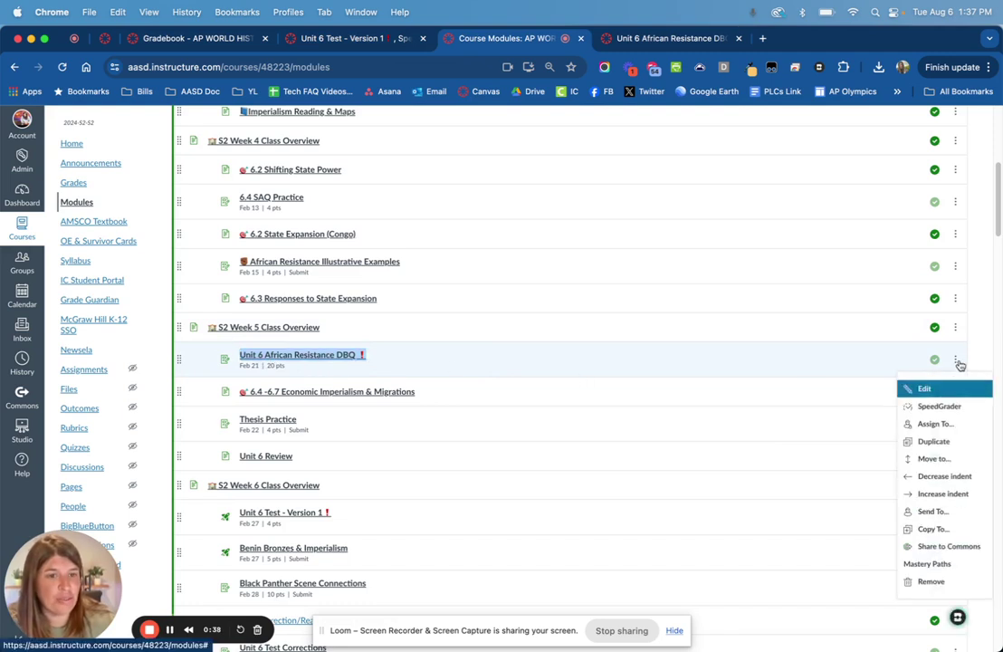
left_click(941, 405)
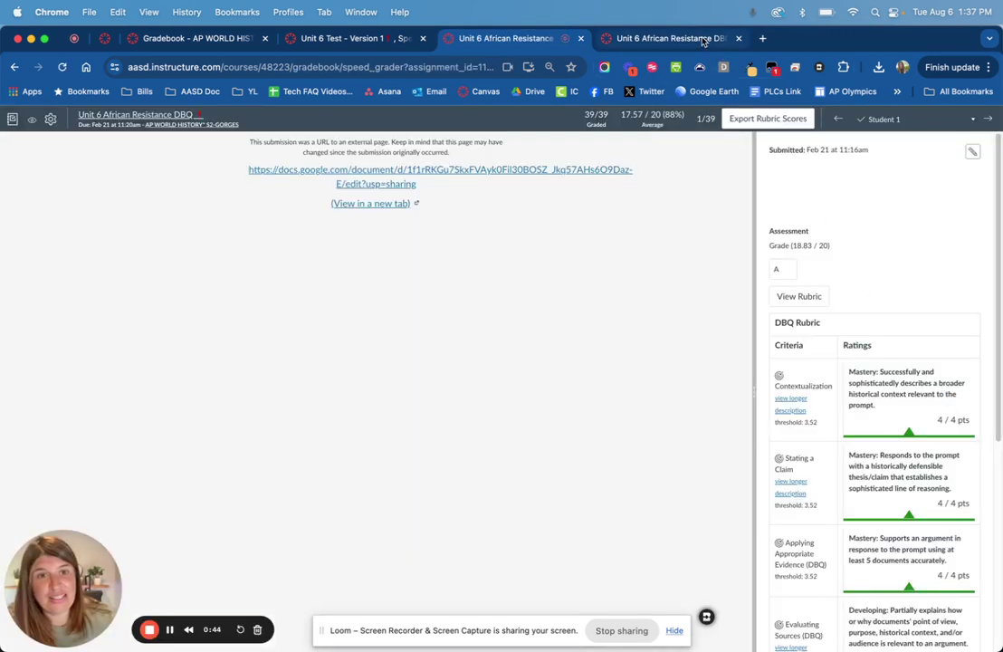
left_click(703, 40)
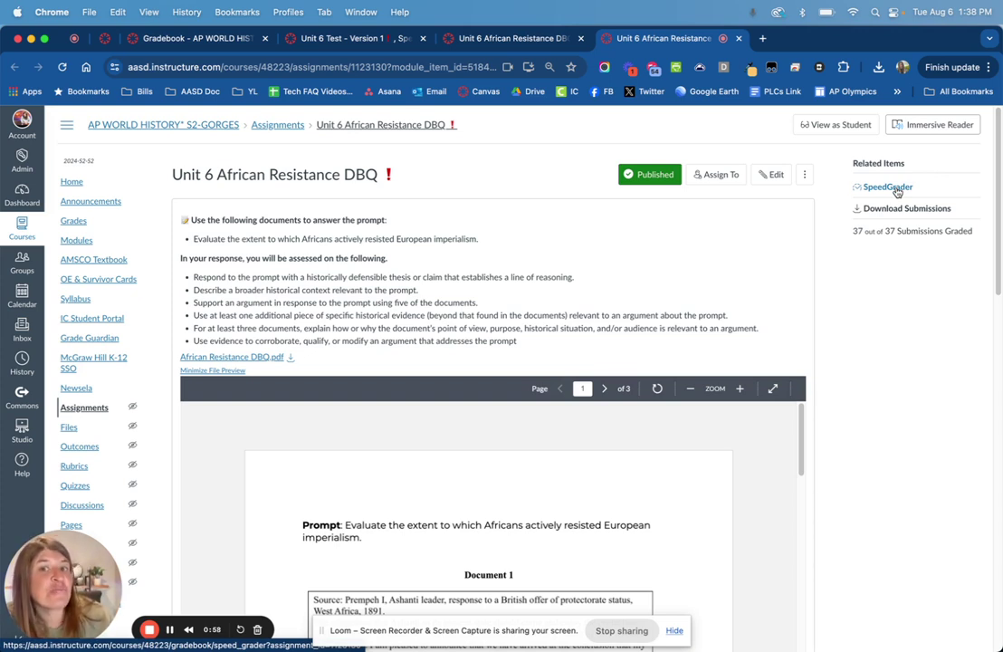
left_click(536, 38)
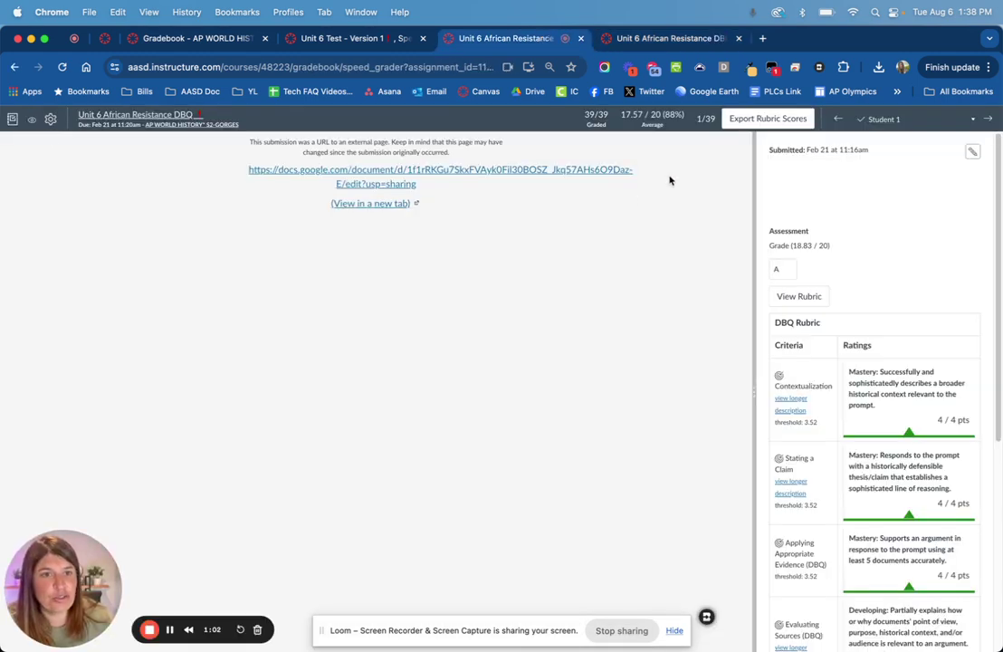
- Load the student's 'African Resistance Essay & Rubric' Google Doc beside the rubric
left_click(51, 119)
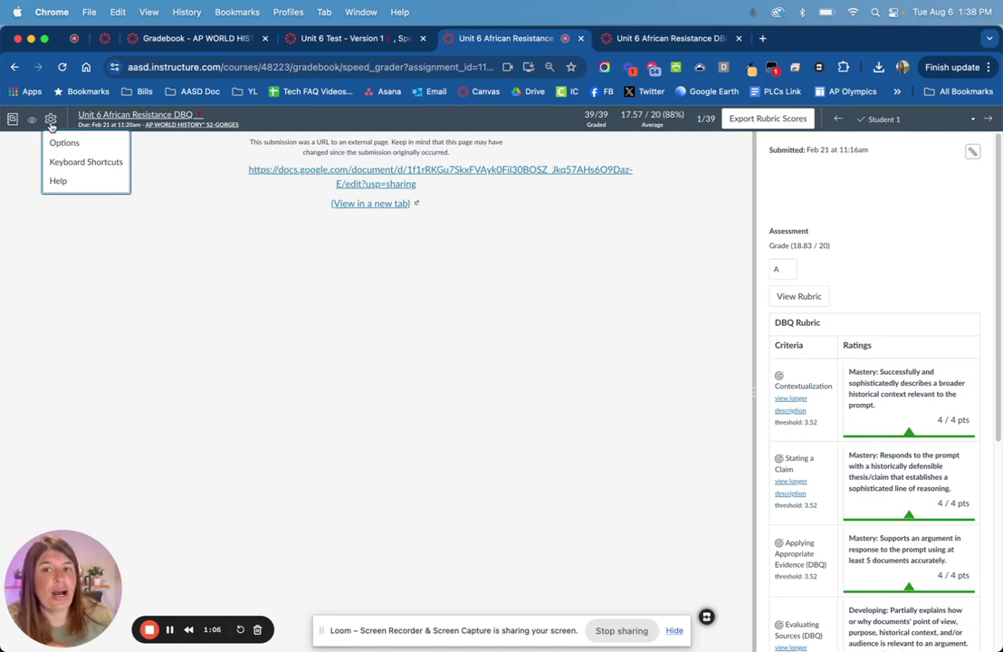
left_click(394, 346)
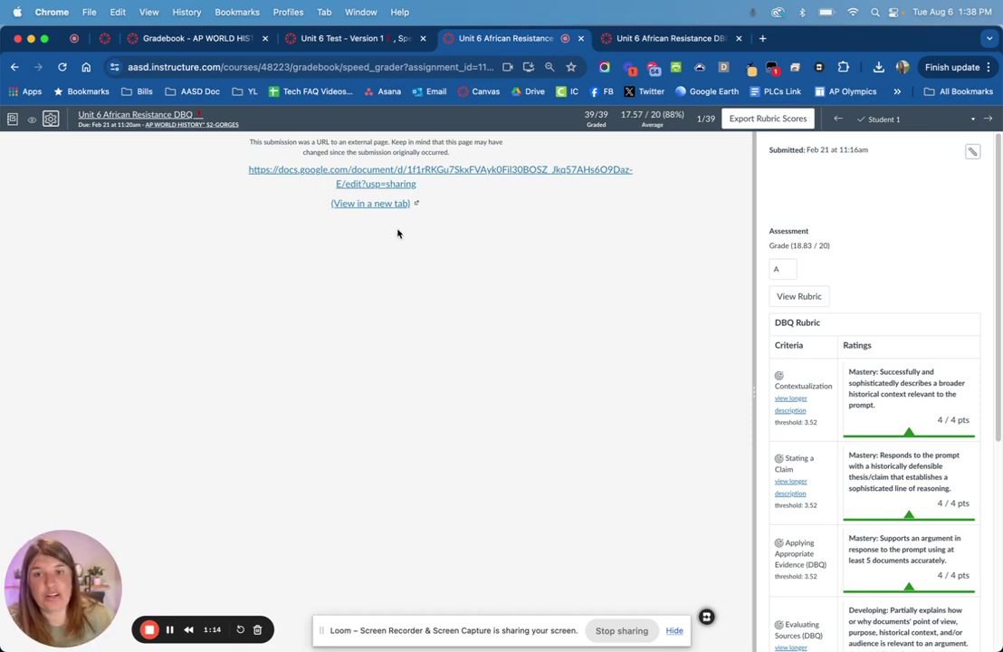
left_click(395, 174)
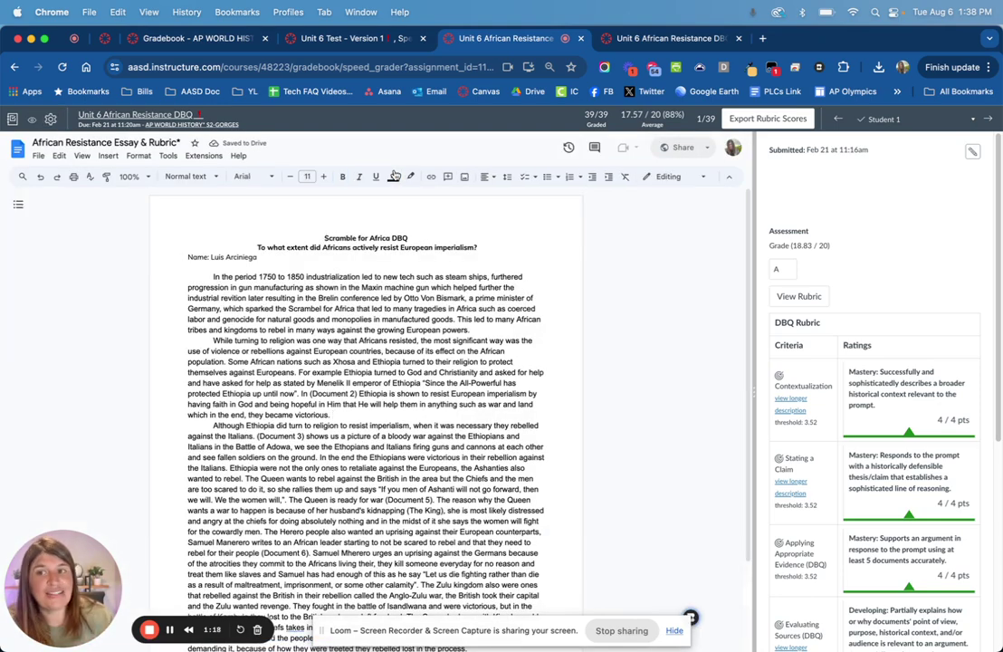
- Drag the essay/rubric divider left so ratings read on single lines, totalling 18.83
scroll(272, 290, "down", 3)
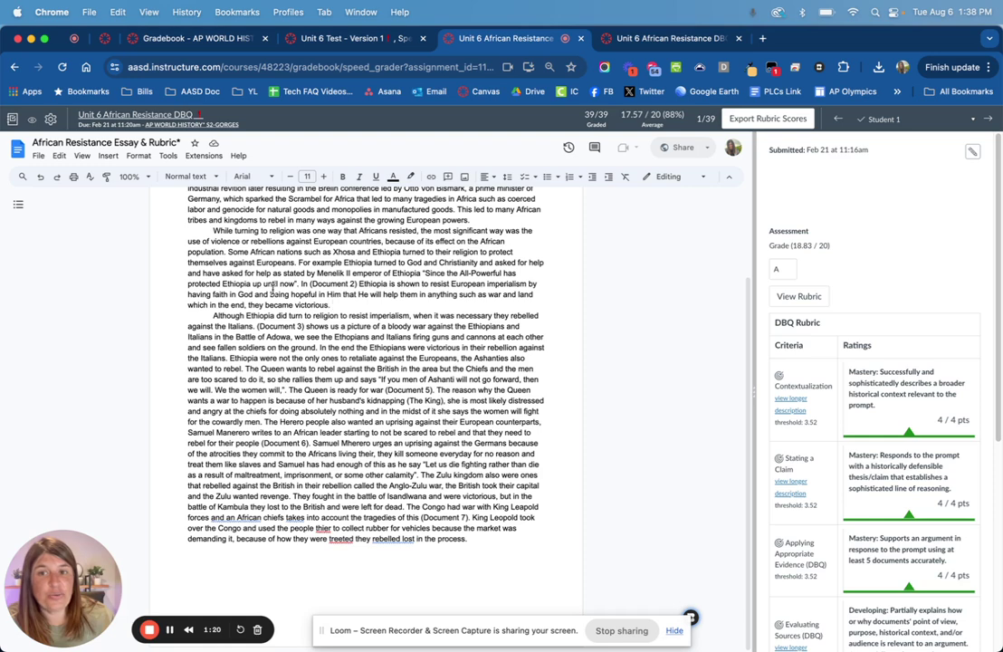
scroll(272, 291, "up", 1)
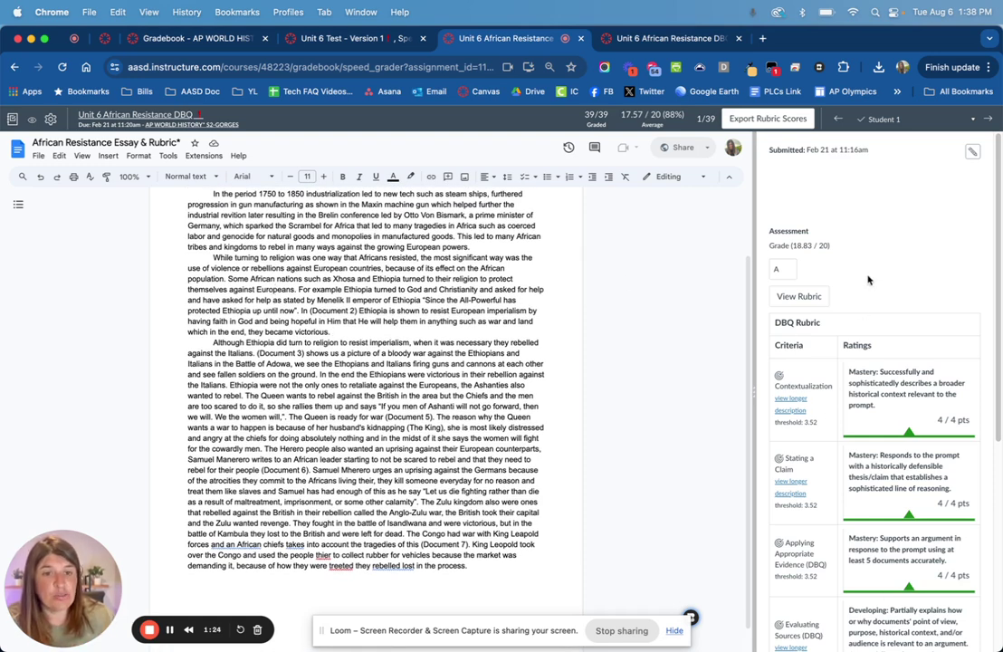
left_click_drag(756, 398, 607, 403)
scroll(748, 412, "down", 2)
scroll(748, 412, "down", 1)
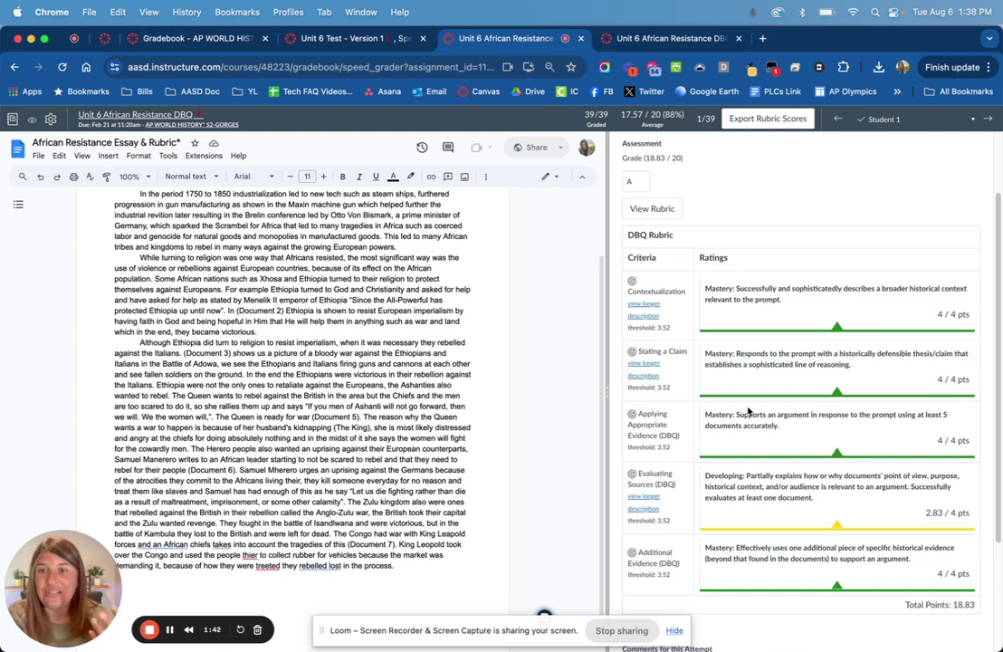
- Rate Contextualization and Additional Evidence 4 pts in the full rubric and save, grade staying 18.83 / 20
left_click(650, 208)
left_click(750, 336)
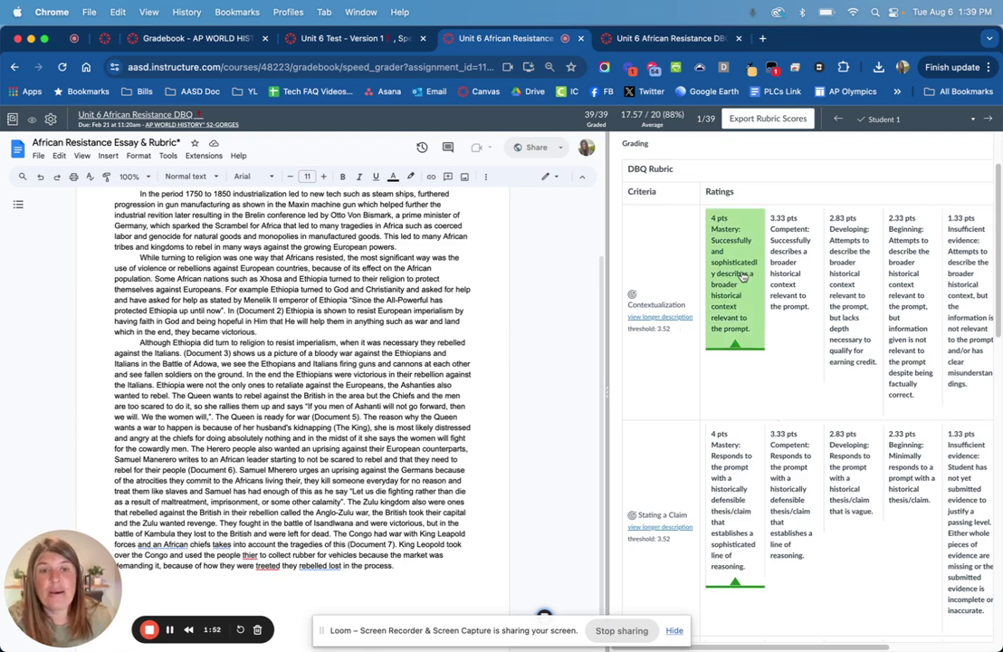
scroll(742, 276, "down", 3)
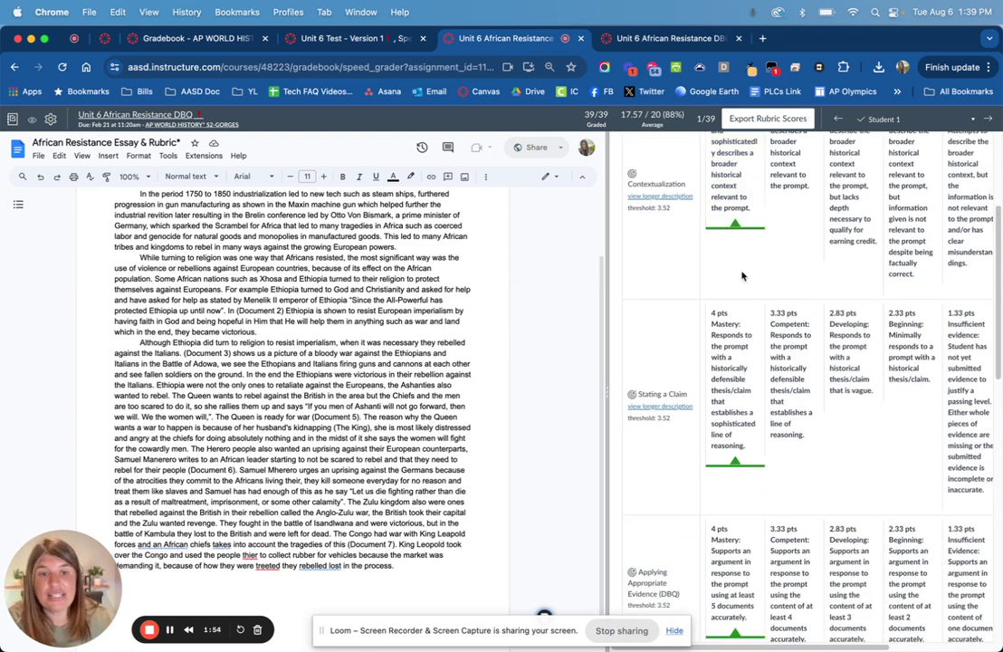
scroll(742, 299, "down", 7)
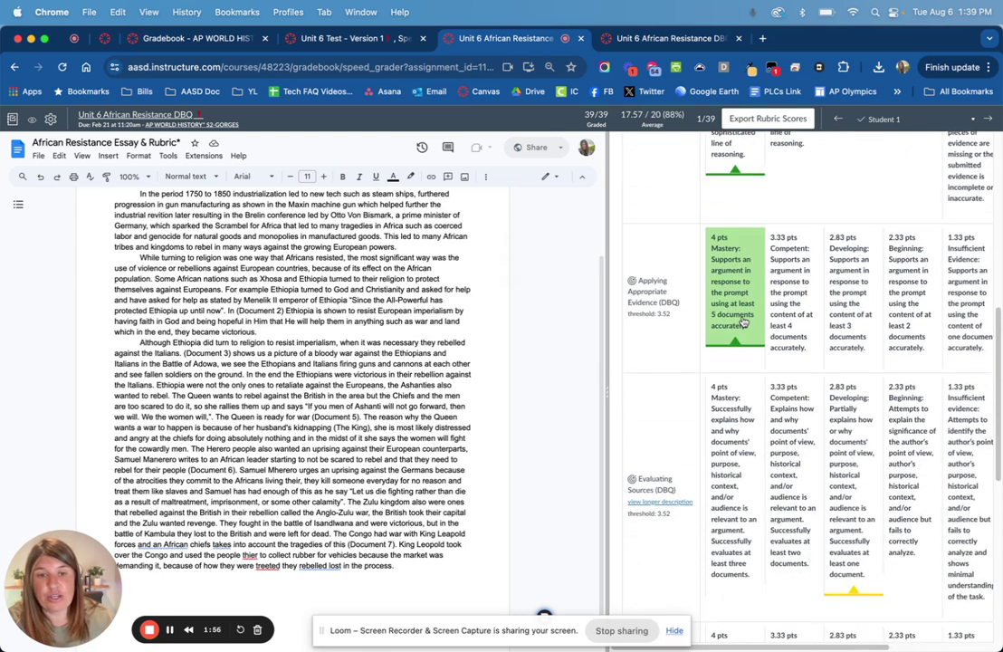
scroll(742, 322, "down", 5)
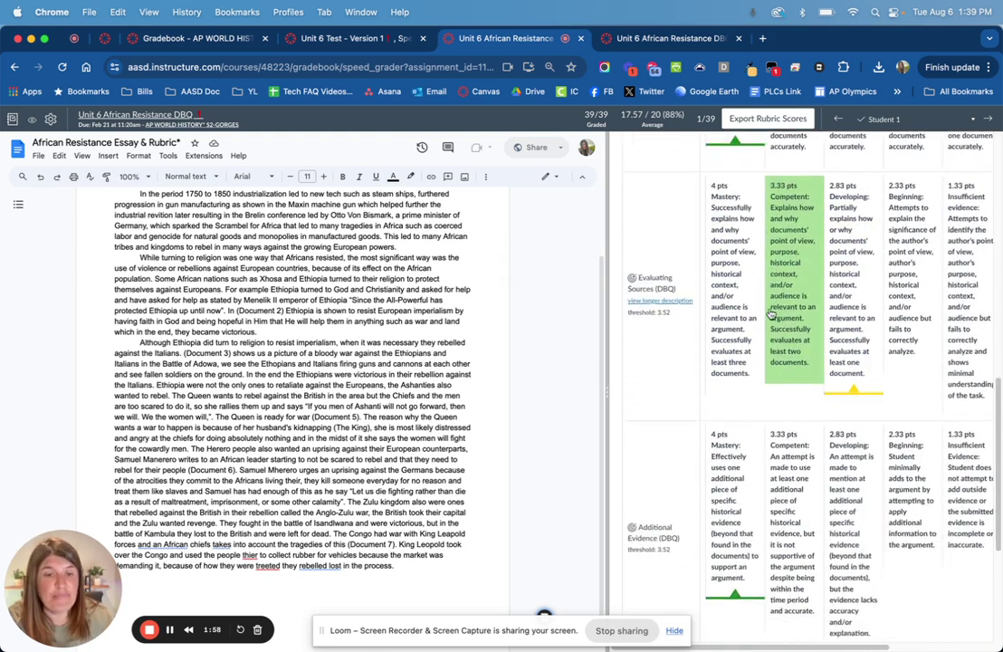
scroll(771, 313, "down", 1)
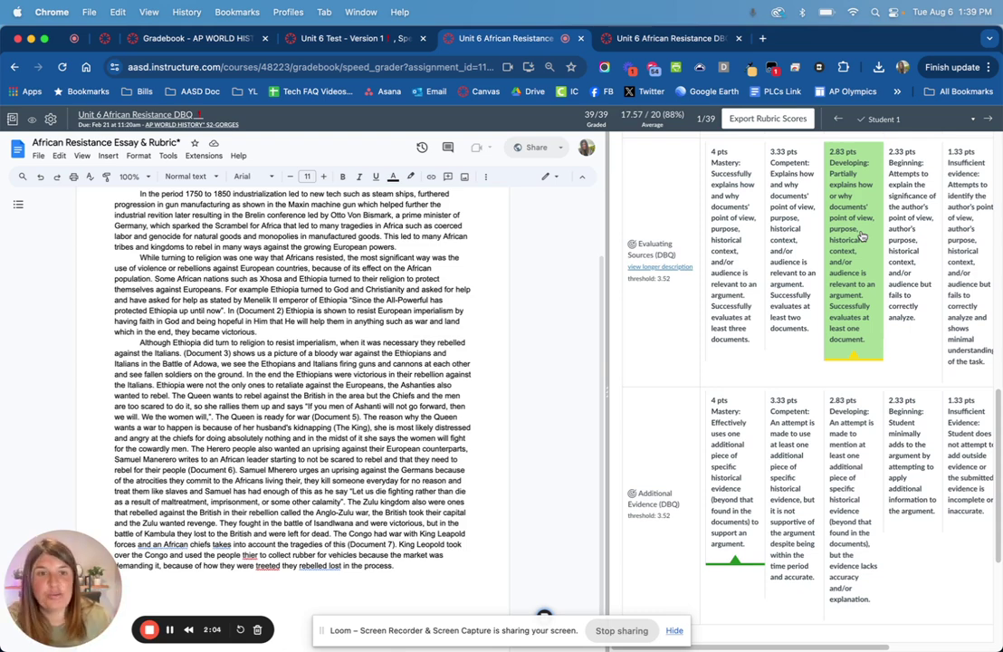
scroll(862, 313, "down", 4)
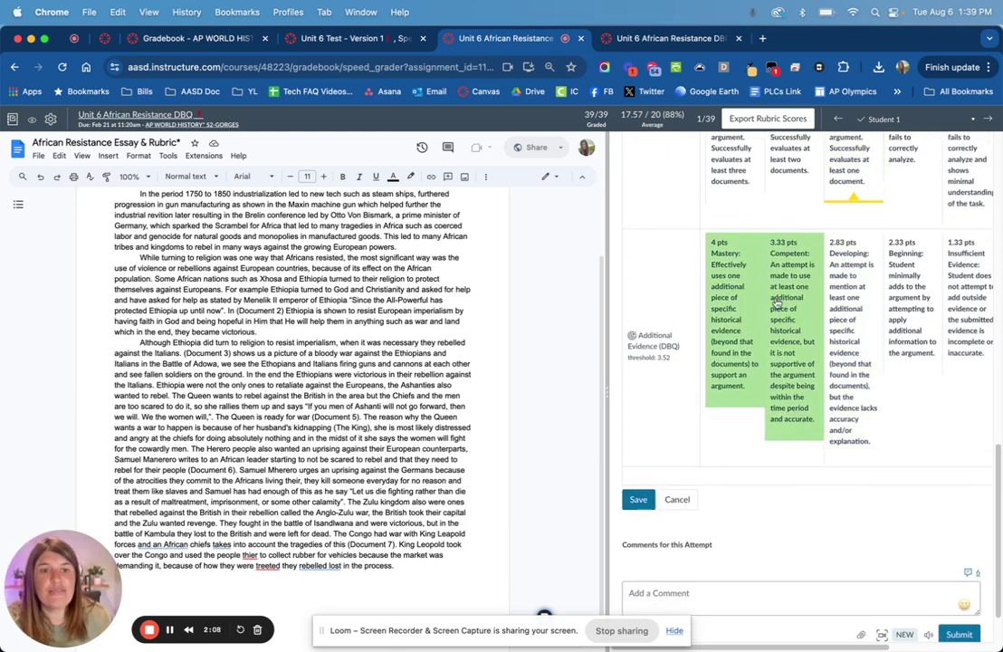
left_click(735, 313)
left_click(638, 499)
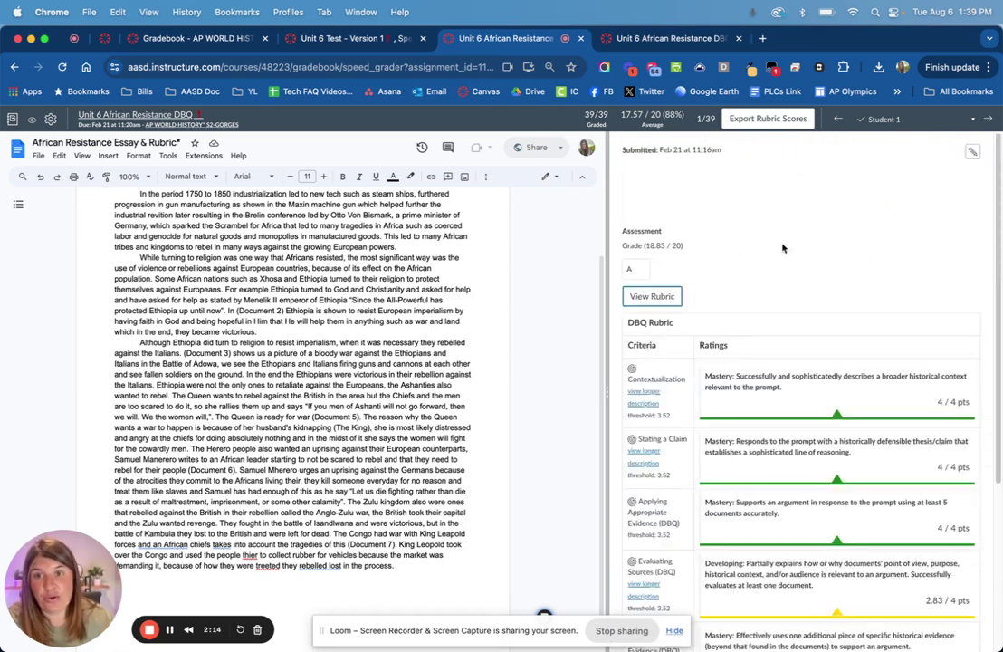
scroll(783, 248, "down", 5)
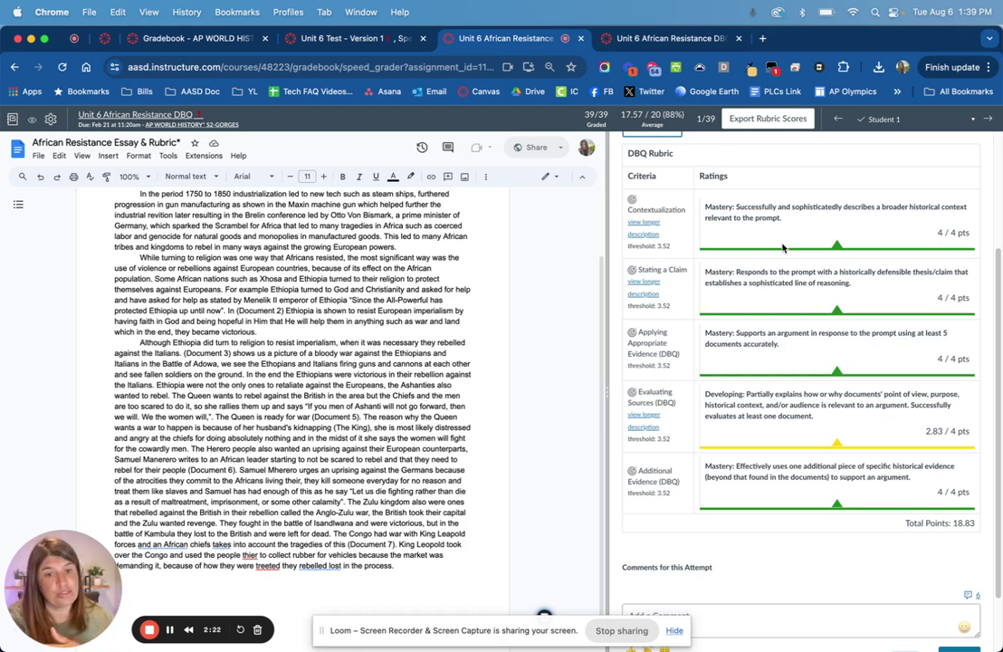
scroll(728, 561, "down", 2)
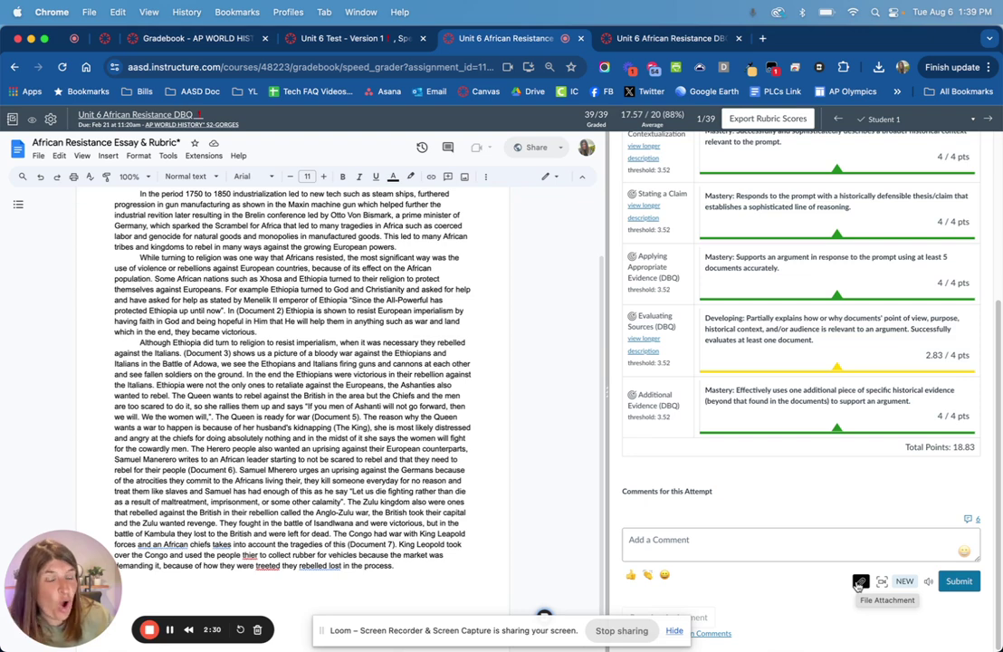
scroll(857, 586, "up", 5)
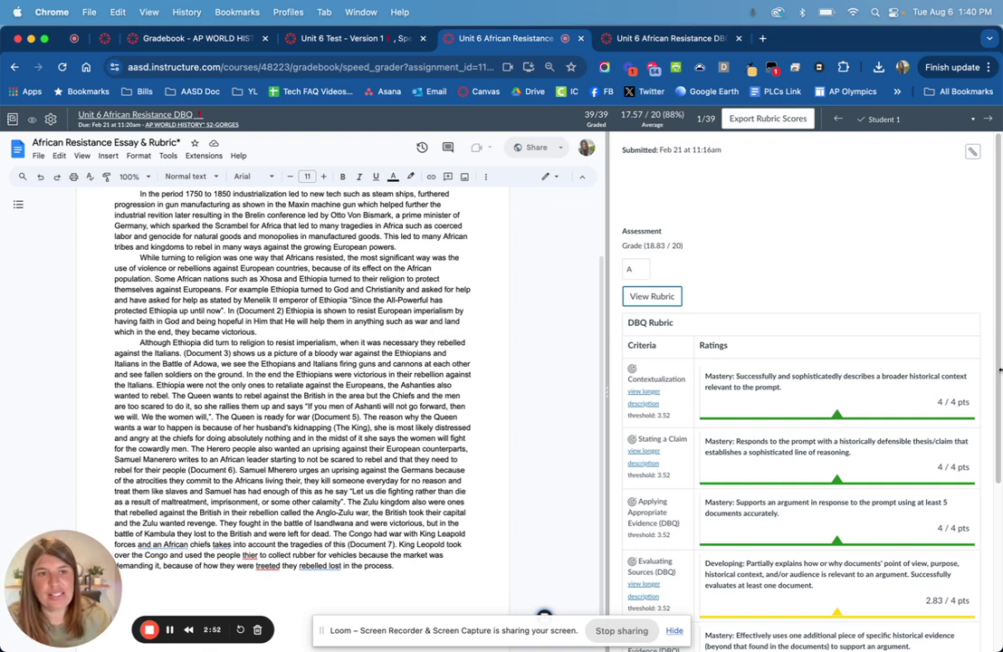
- Advance to Student 6 (6/39), graded 13.49 / 20, loading a linked essay along the way
left_click(988, 119)
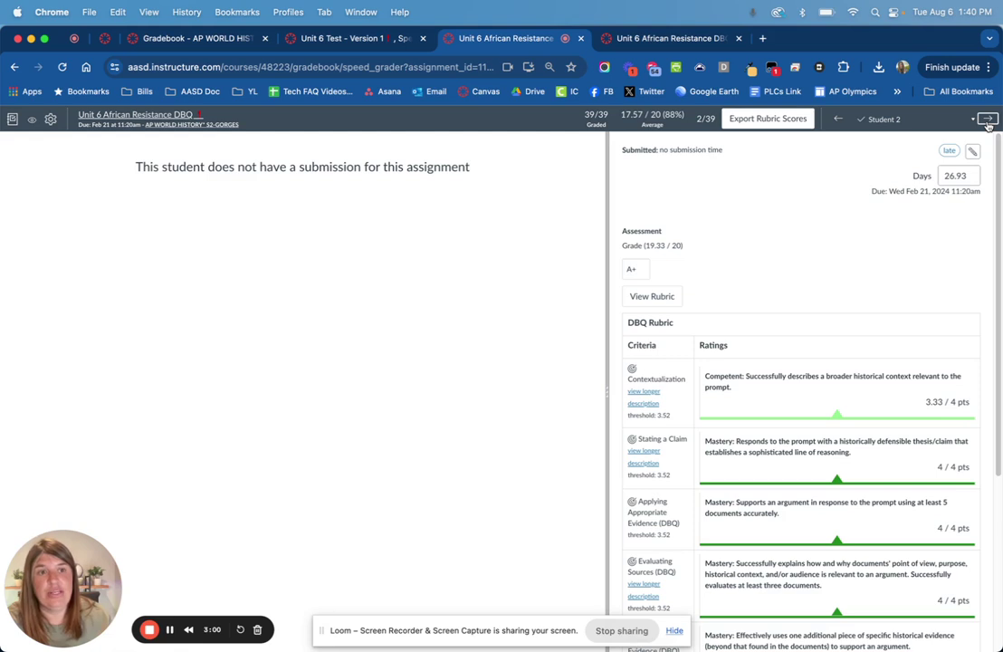
left_click(988, 120)
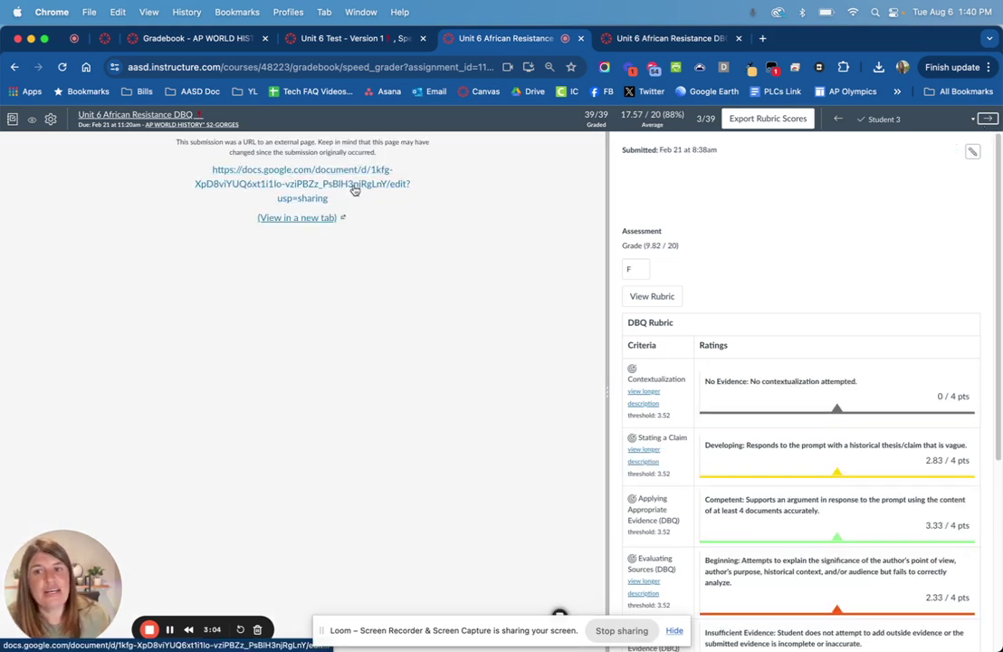
left_click(353, 189)
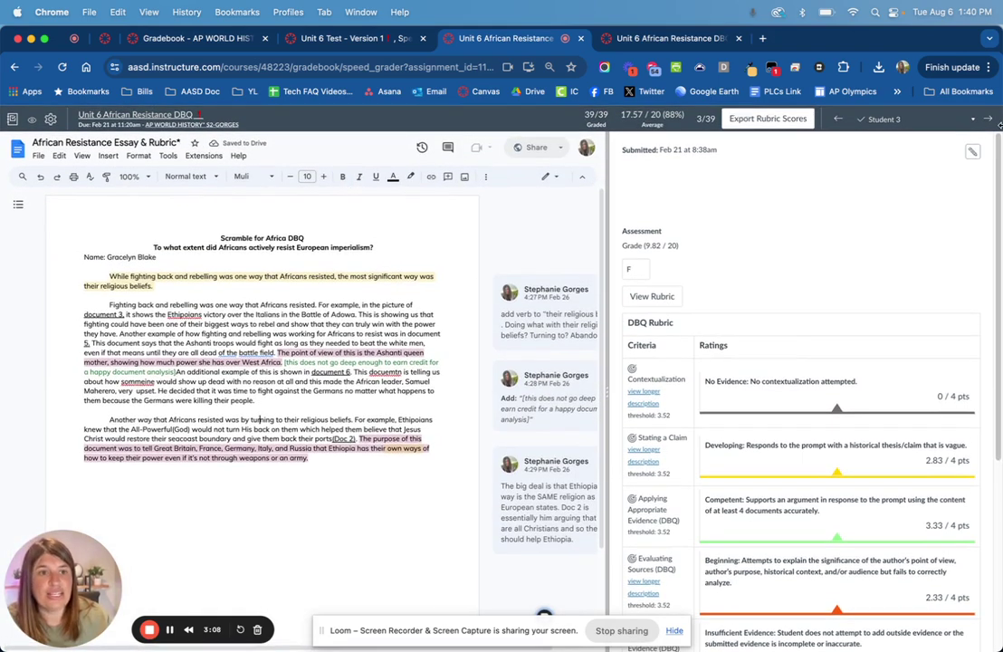
left_click(988, 119)
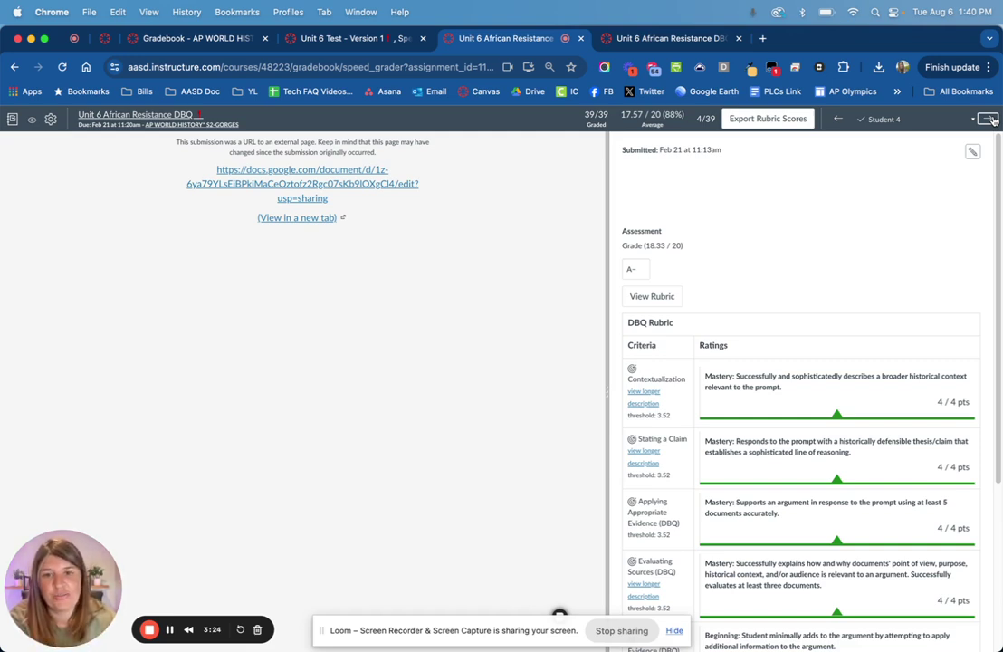
left_click(993, 121)
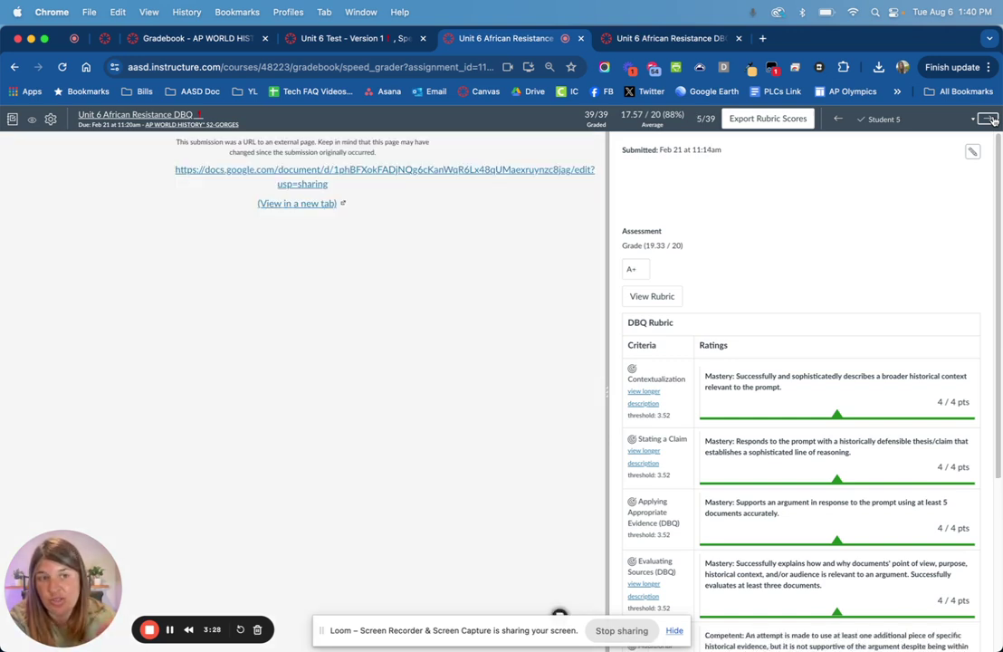
left_click(993, 121)
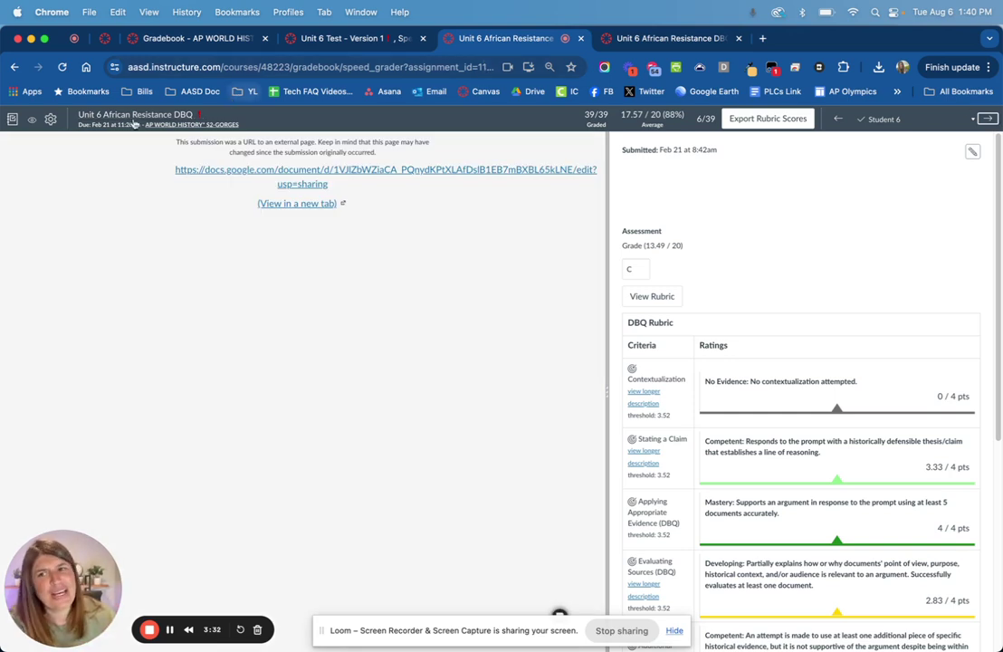
- Check the grade posting status, then review and close the SpeedGrader keyboard shortcuts list
left_click(32, 121)
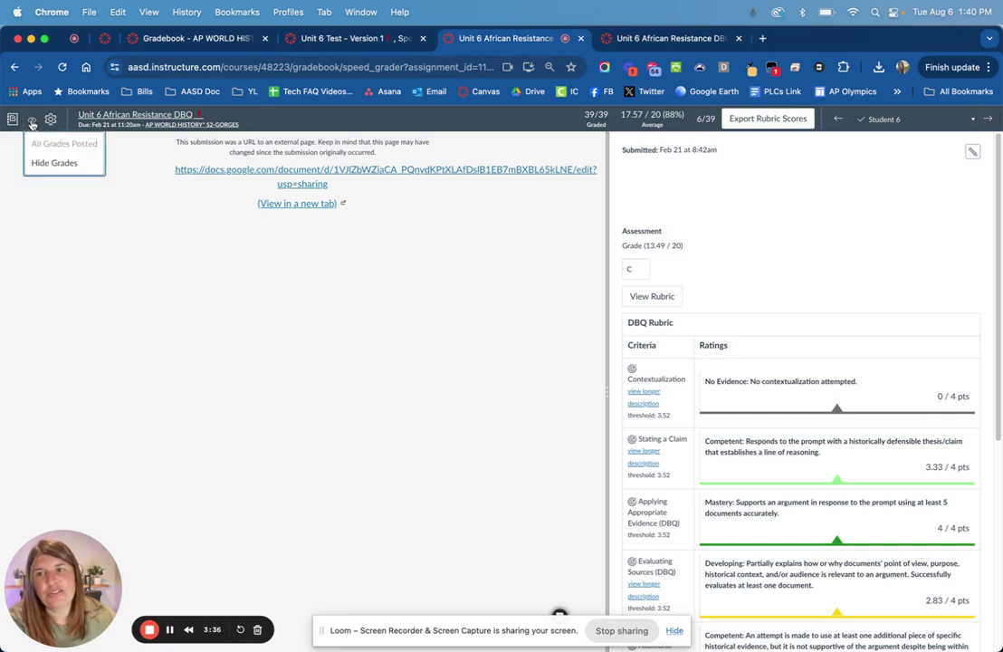
left_click(50, 116)
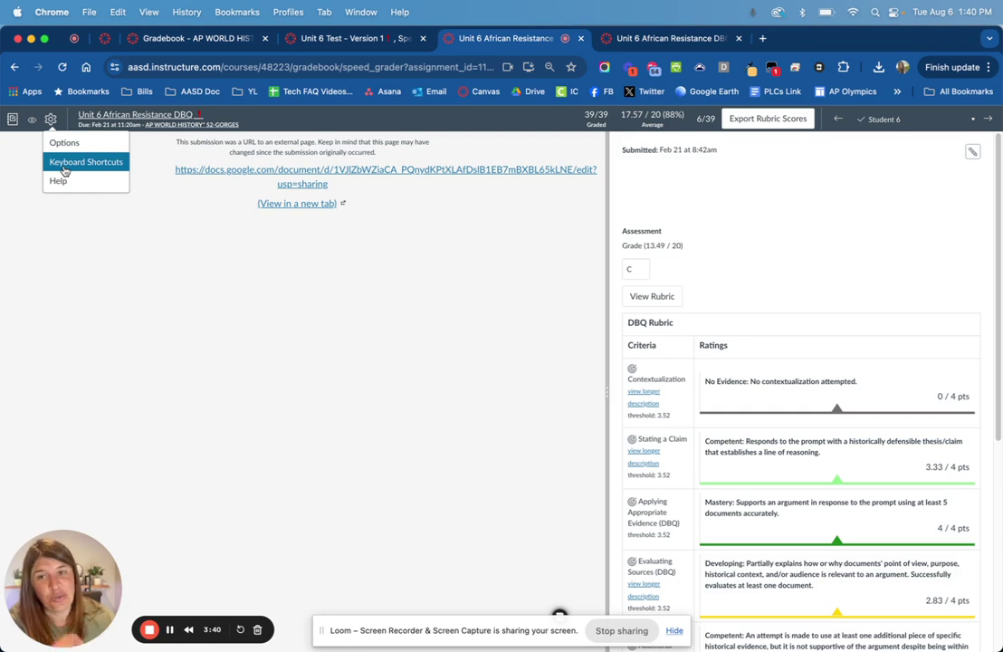
left_click(66, 163)
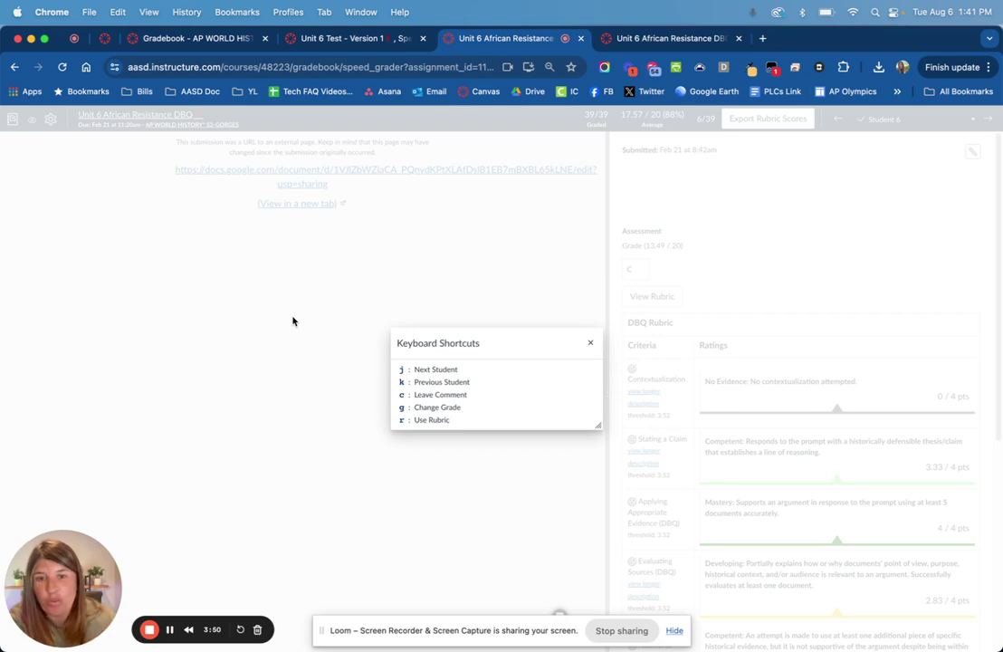
left_click(590, 343)
- On Student 7, expand and widen the full rubric, rating Contextualization 4 pts Mastery (total 19.33)
left_click(989, 120)
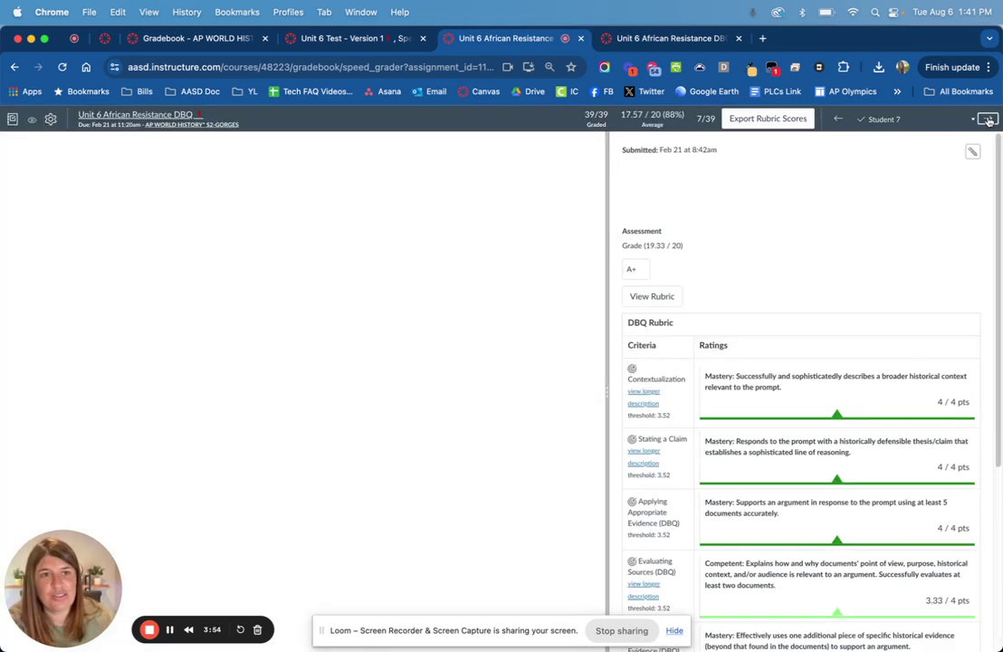
left_click(652, 296)
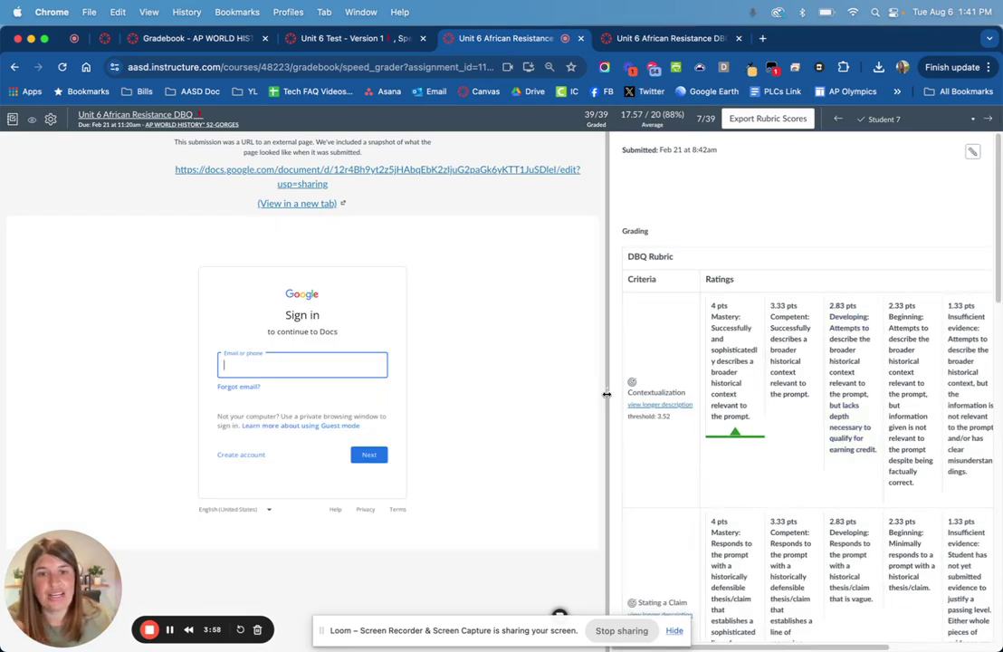
left_click_drag(609, 400, 512, 435)
left_click(644, 385)
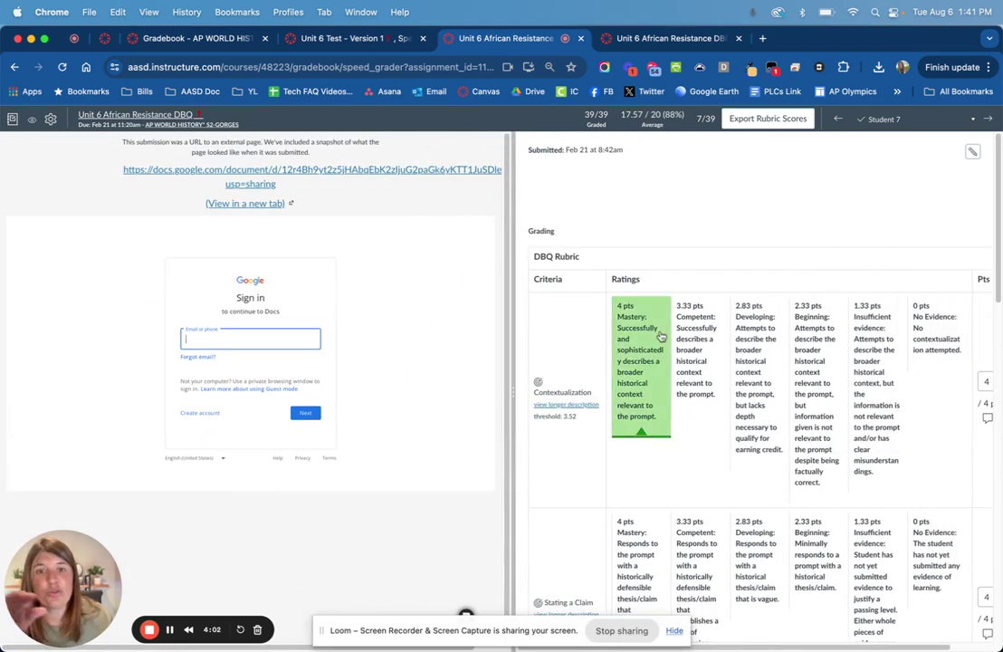
scroll(661, 362, "down", 2)
scroll(661, 337, "down", 1)
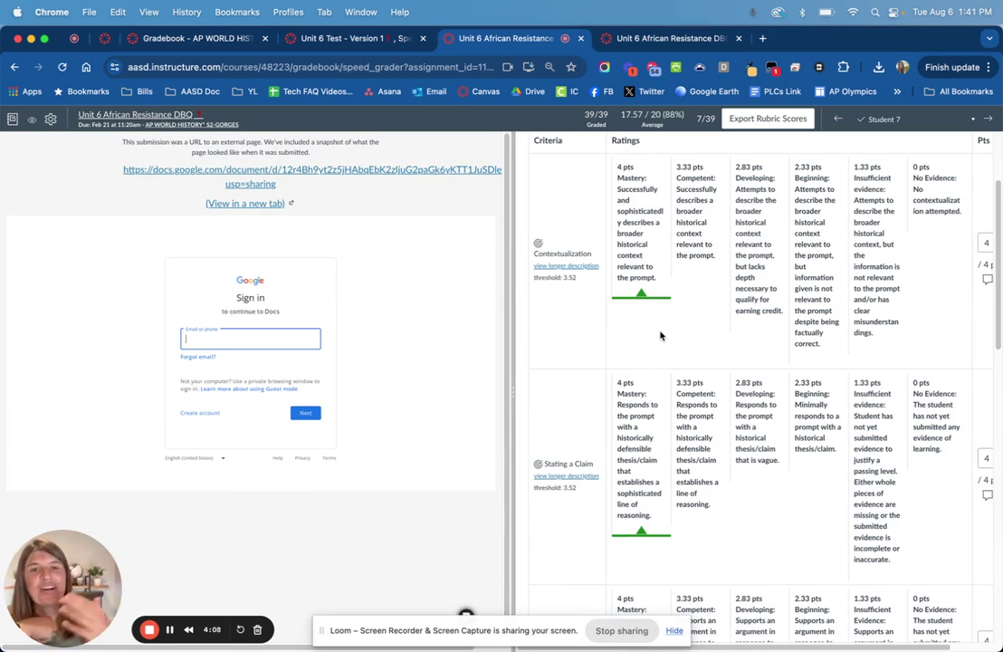
scroll(661, 337, "up", 3)
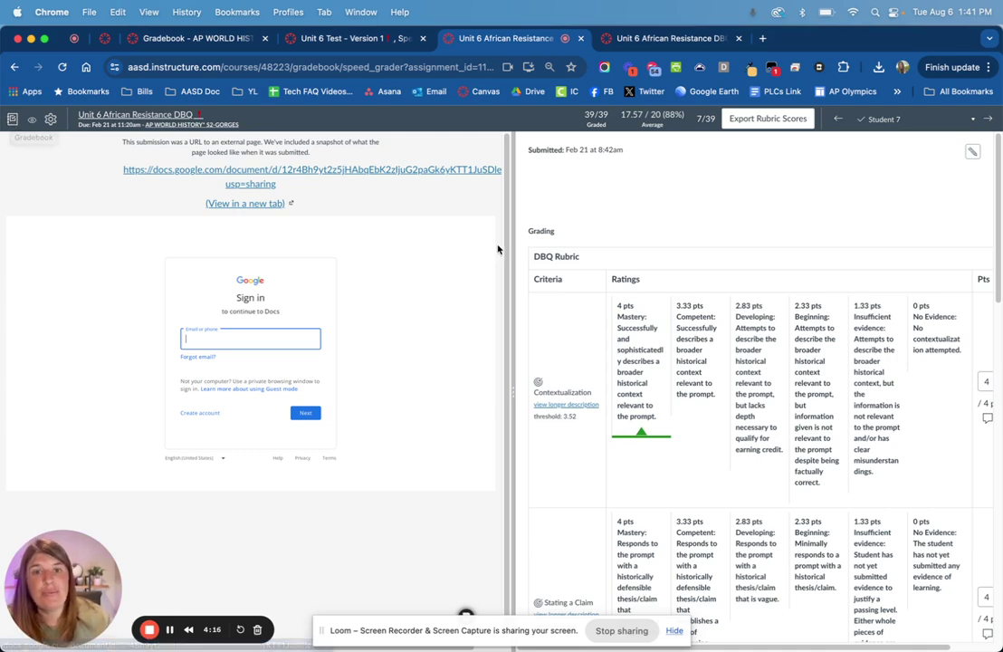
scroll(690, 254, "down", 15)
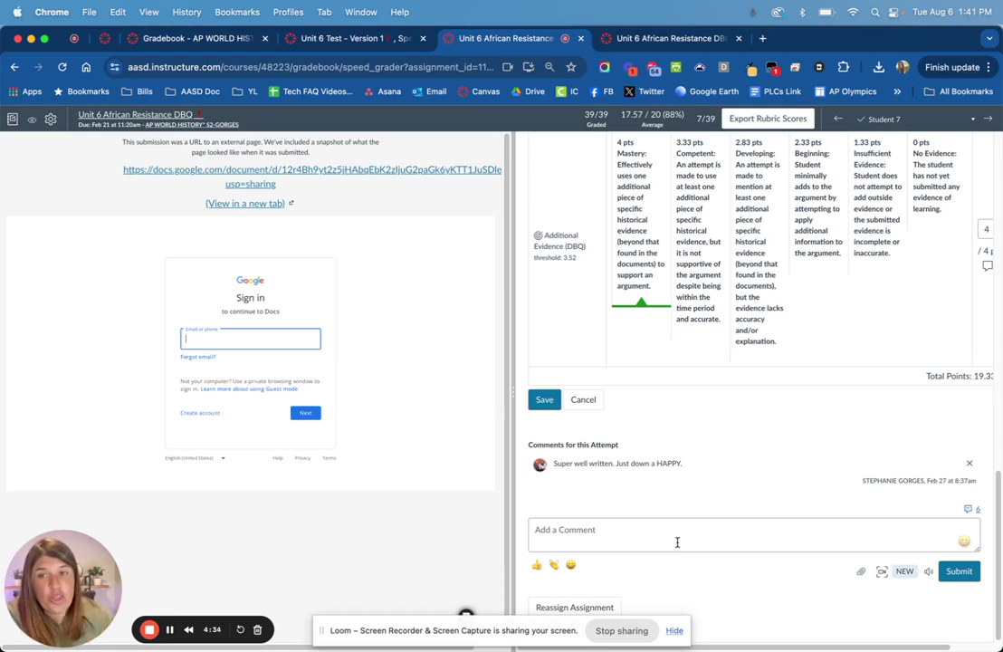
- Set Options to randomize students within submission status, keep names hidden, save, and check the new order
left_click(51, 119)
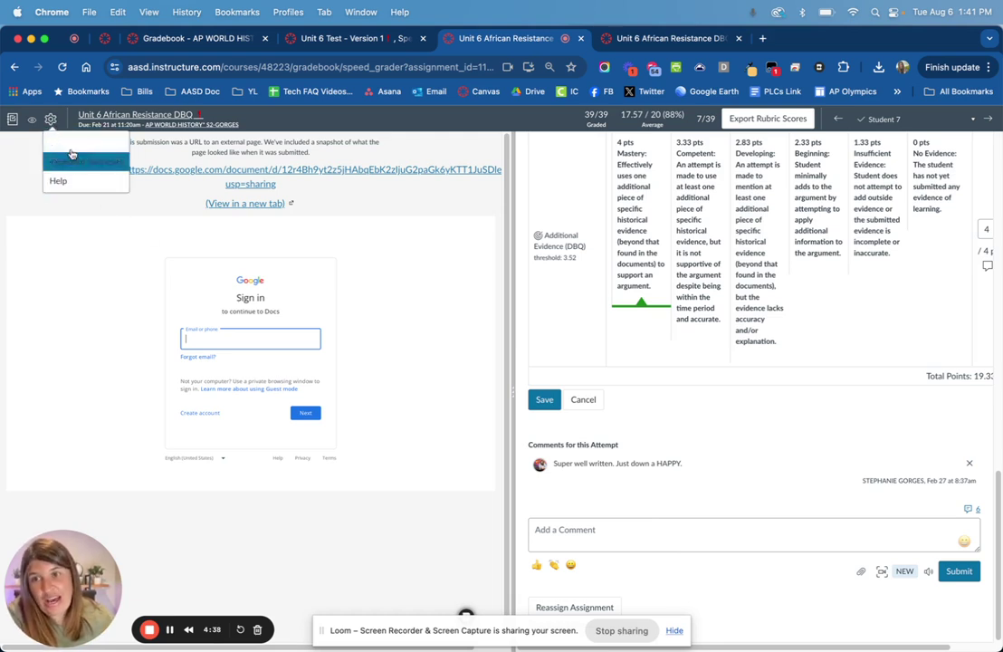
left_click(61, 141)
left_click(507, 359)
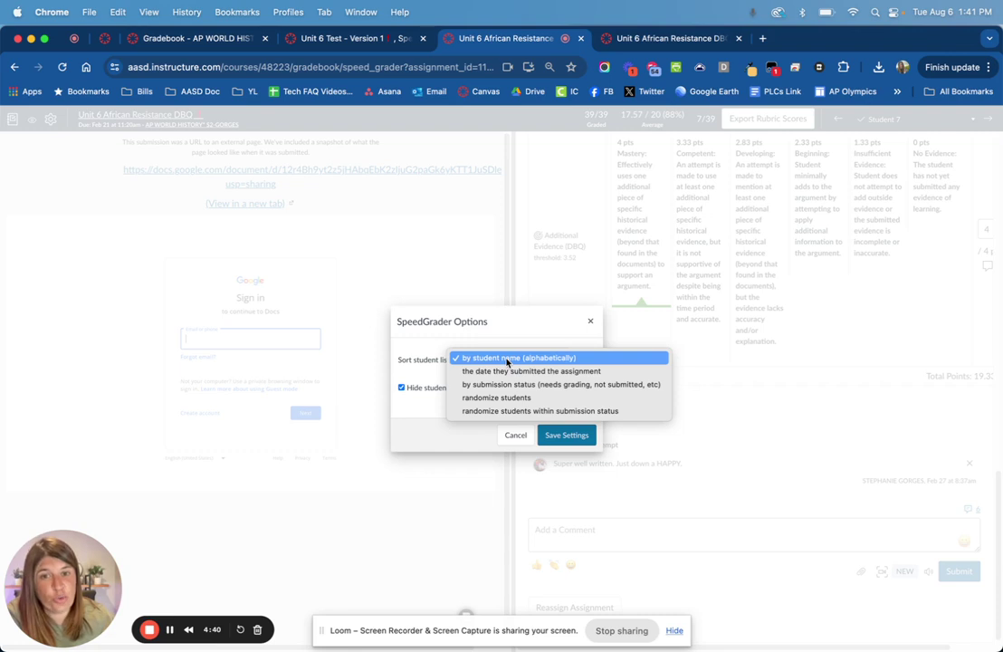
left_click(514, 413)
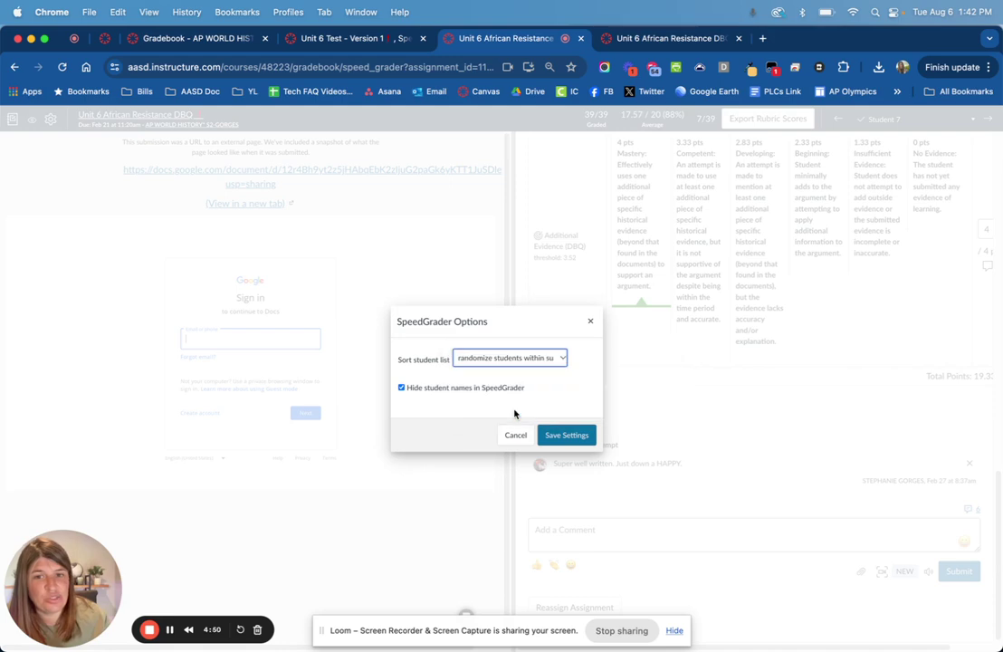
left_click(558, 437)
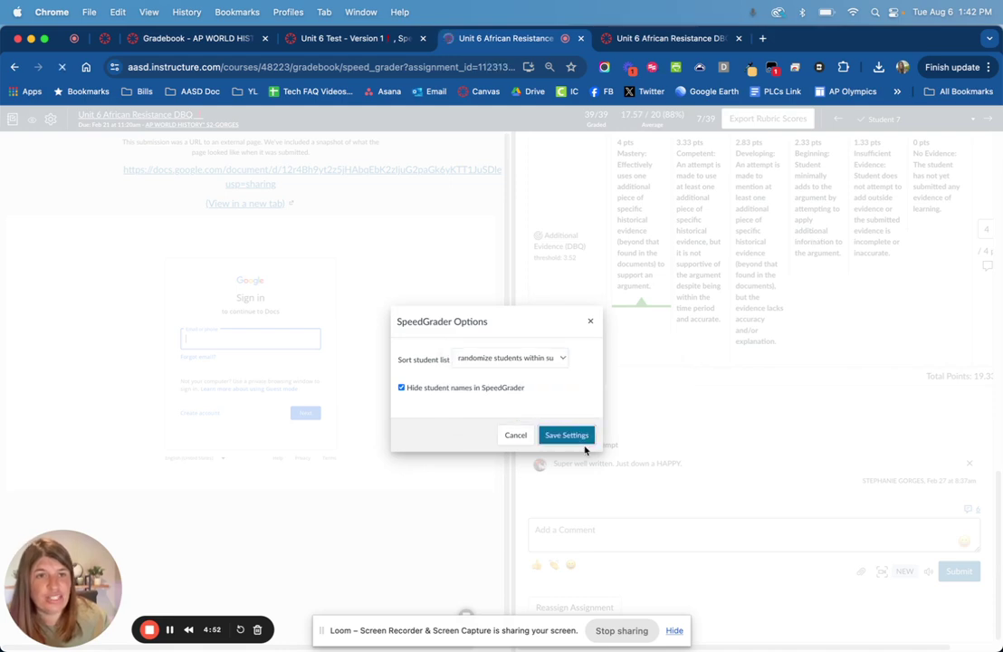
left_click(580, 438)
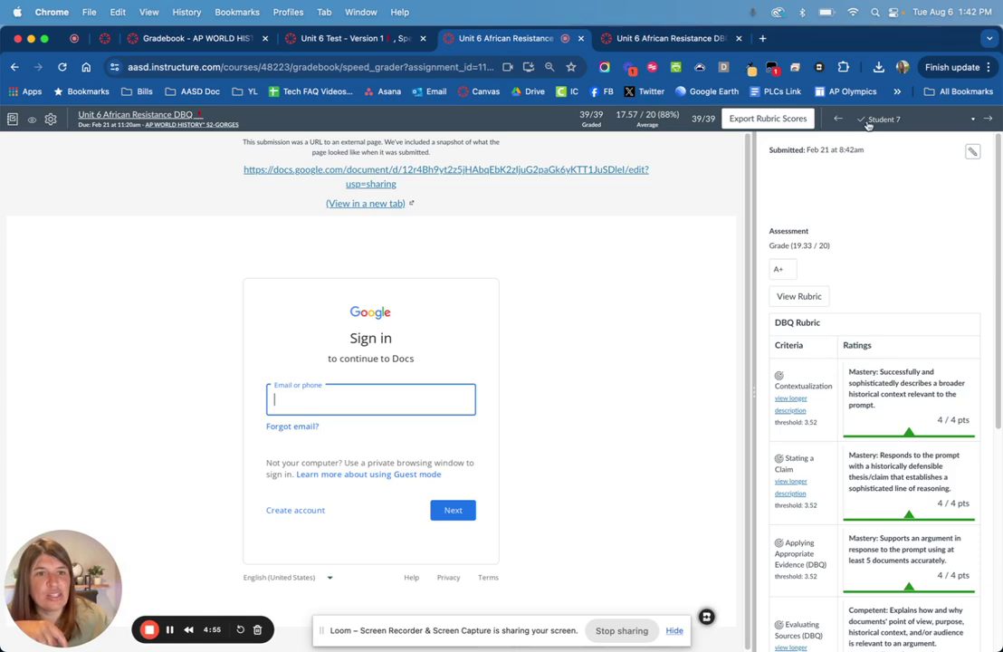
left_click(871, 121)
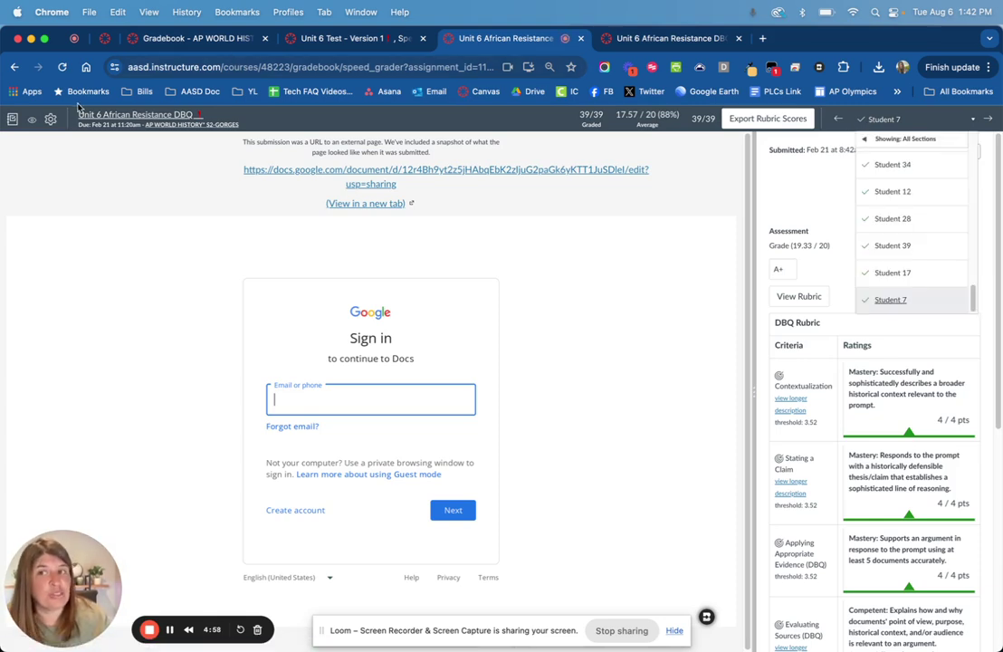
left_click(51, 120)
left_click(56, 142)
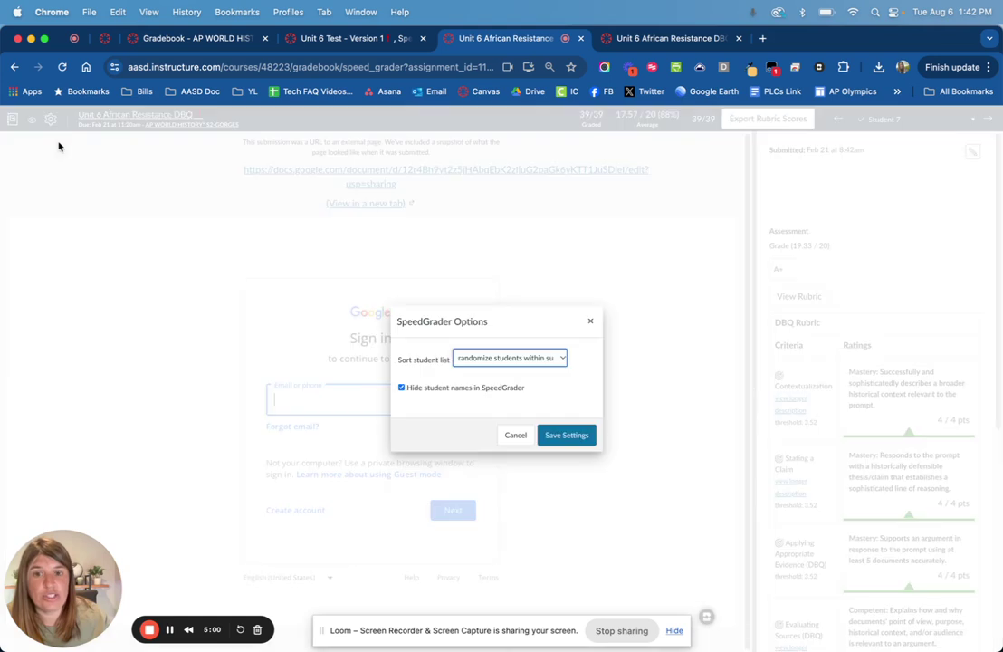
left_click(484, 359)
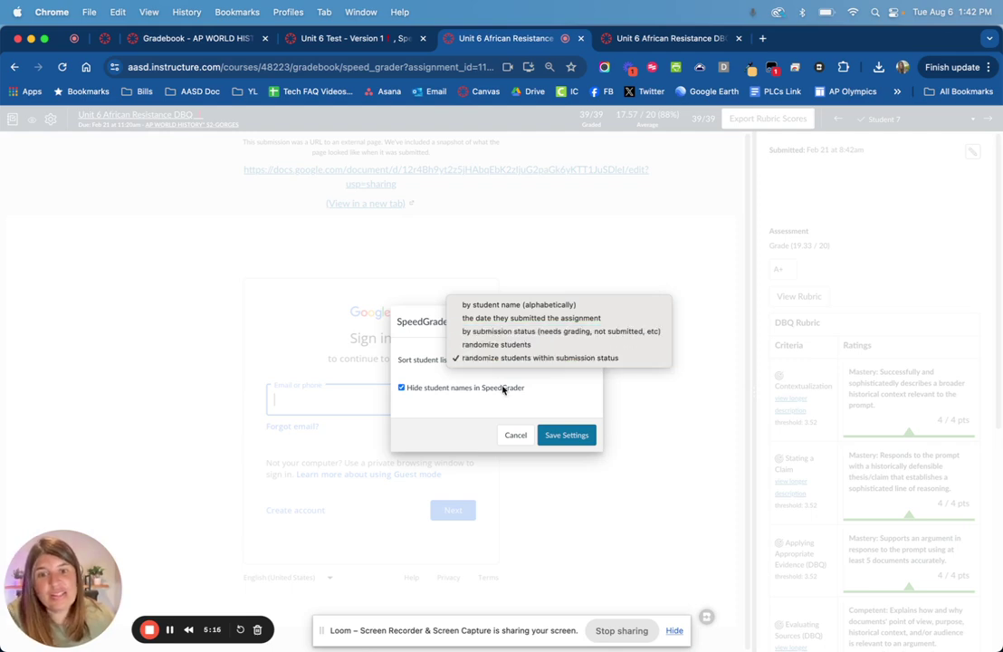
left_click(544, 386)
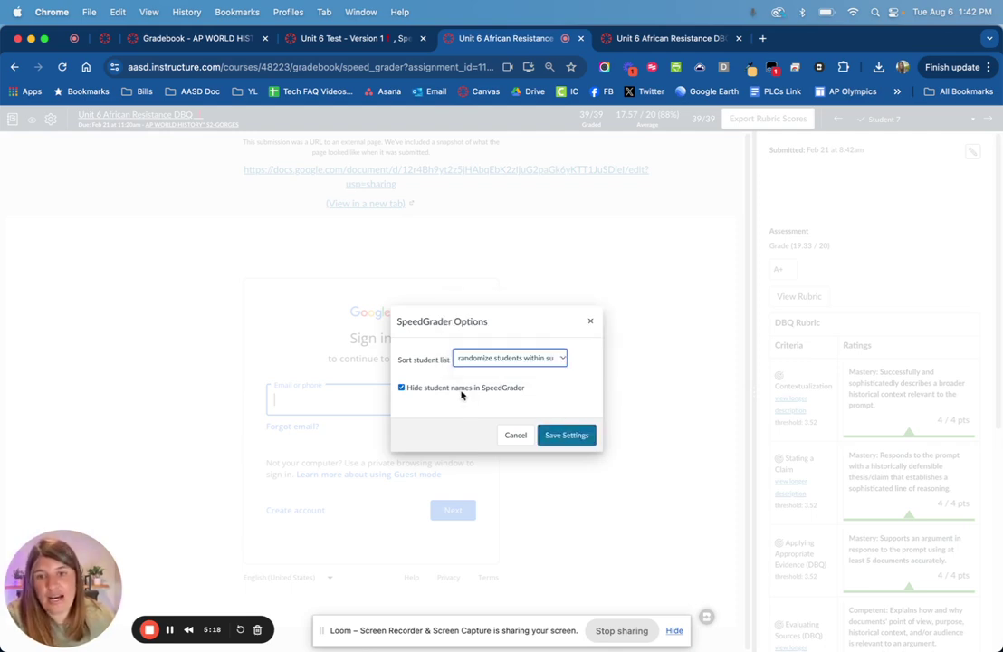
left_click(566, 436)
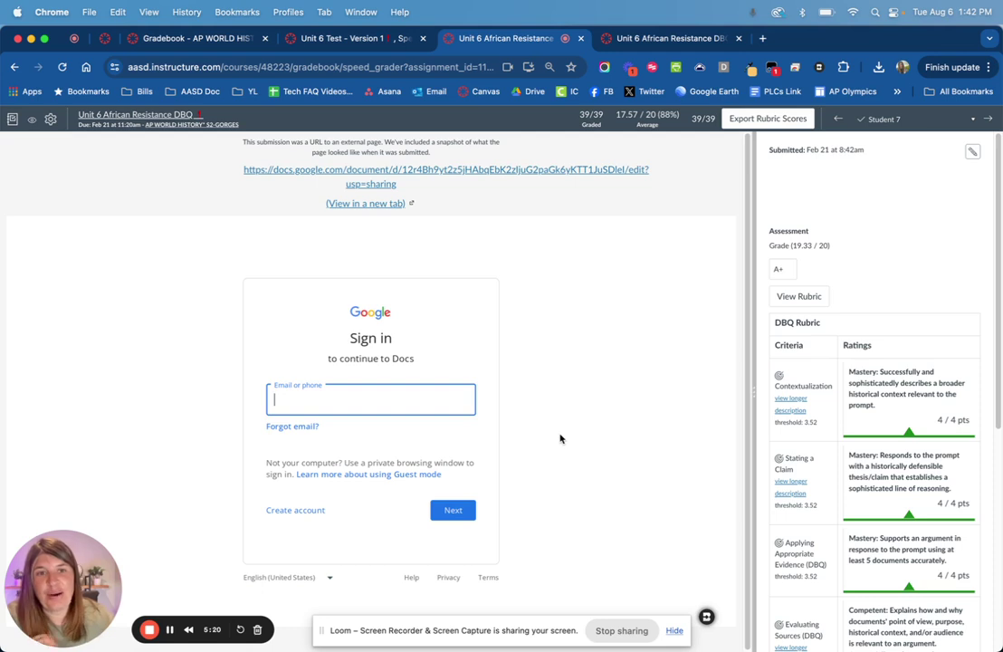